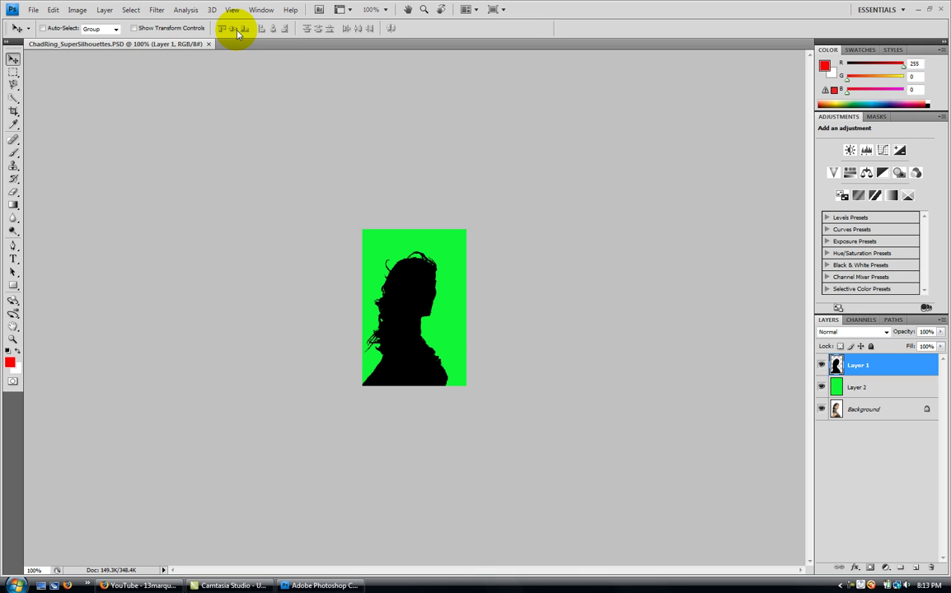
# Float the silhouette document in its own window and move it down and right.
pyautogui.click(208, 44)
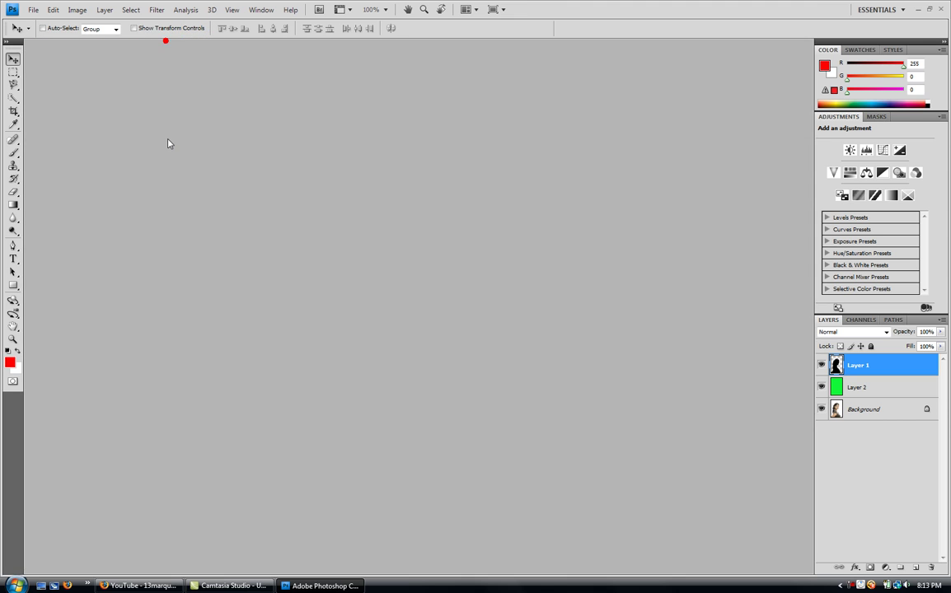
pyautogui.moveTo(168, 143); pyautogui.dragTo(174, 107)
pyautogui.click(113, 125)
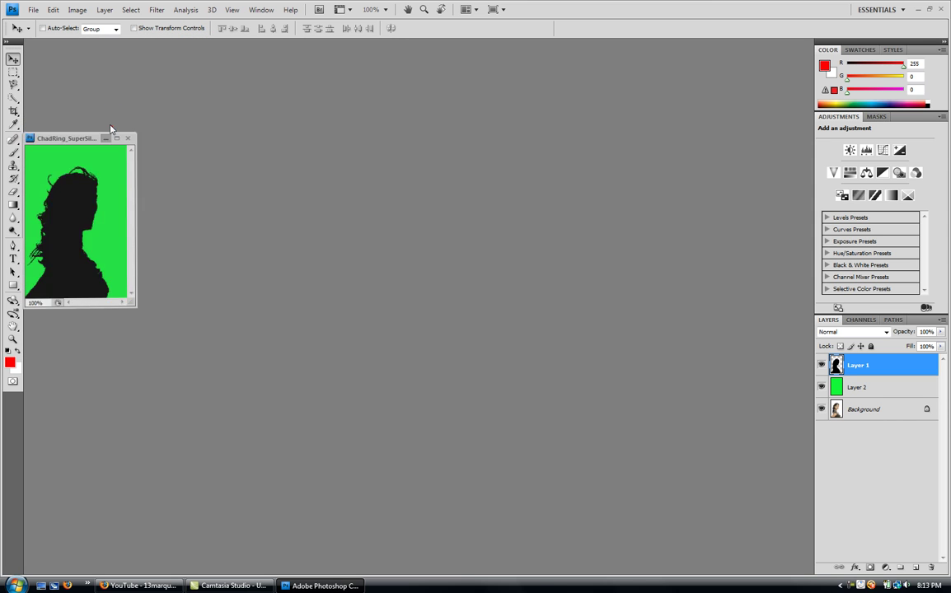
pyautogui.click(57, 570)
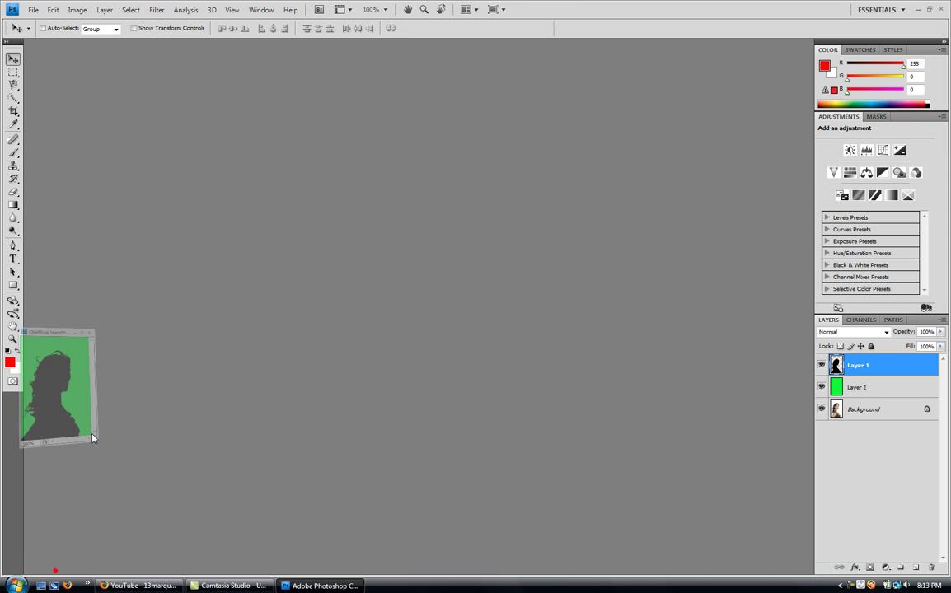
pyautogui.click(44, 127)
pyautogui.moveTo(44, 127); pyautogui.dragTo(92, 139)
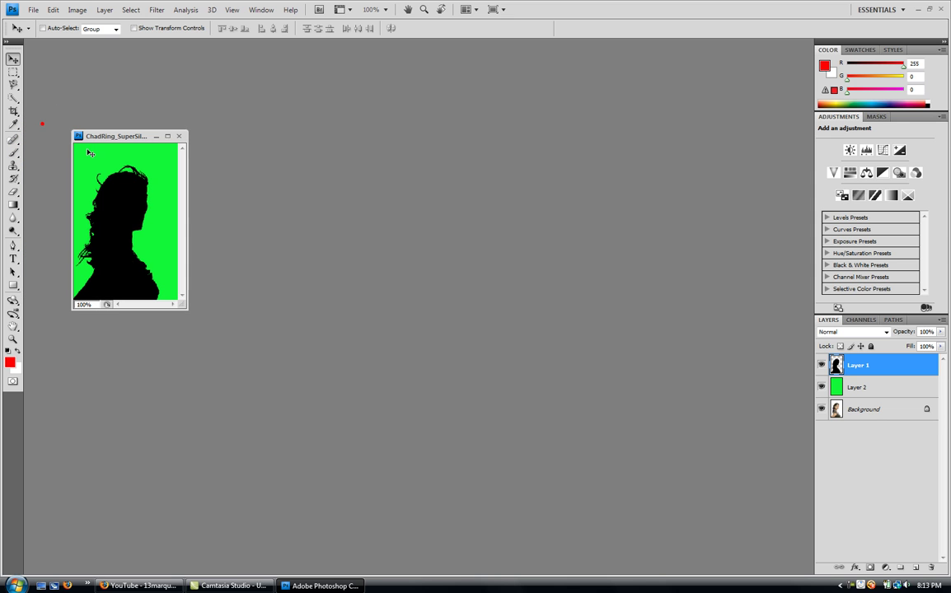
# Open the girl1 photo from the Effects folder.
pyautogui.click(34, 10)
pyautogui.click(45, 33)
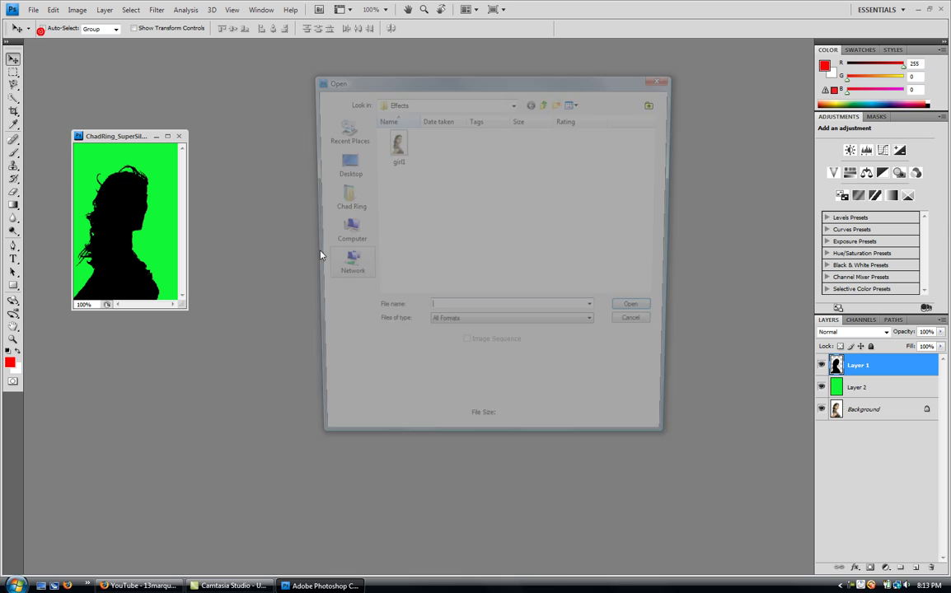
pyautogui.doubleClick(394, 145)
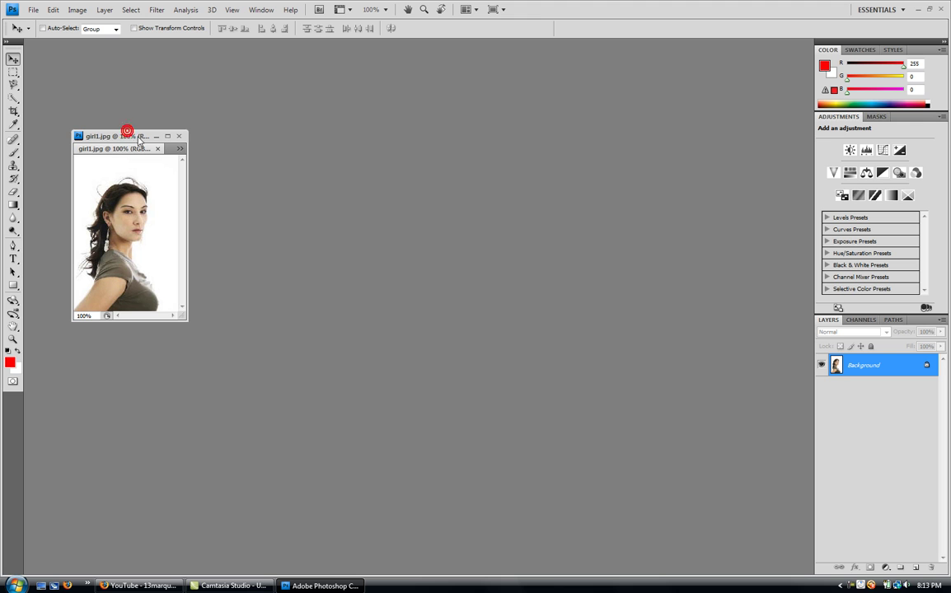
# Move the girl1 window up and hide the Green and Red channels in the Channels panel.
pyautogui.moveTo(106, 135); pyautogui.dragTo(144, 41)
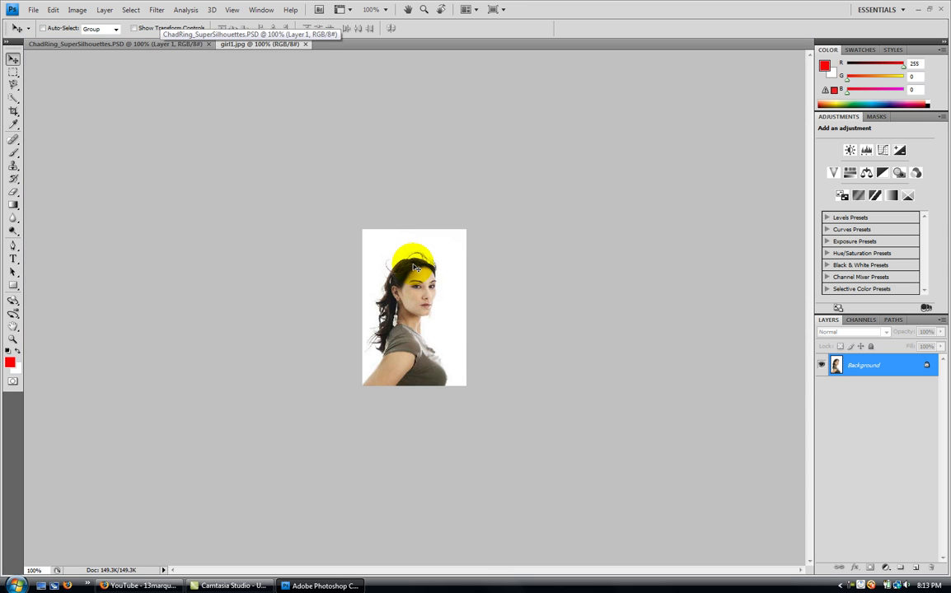
pyautogui.click(860, 320)
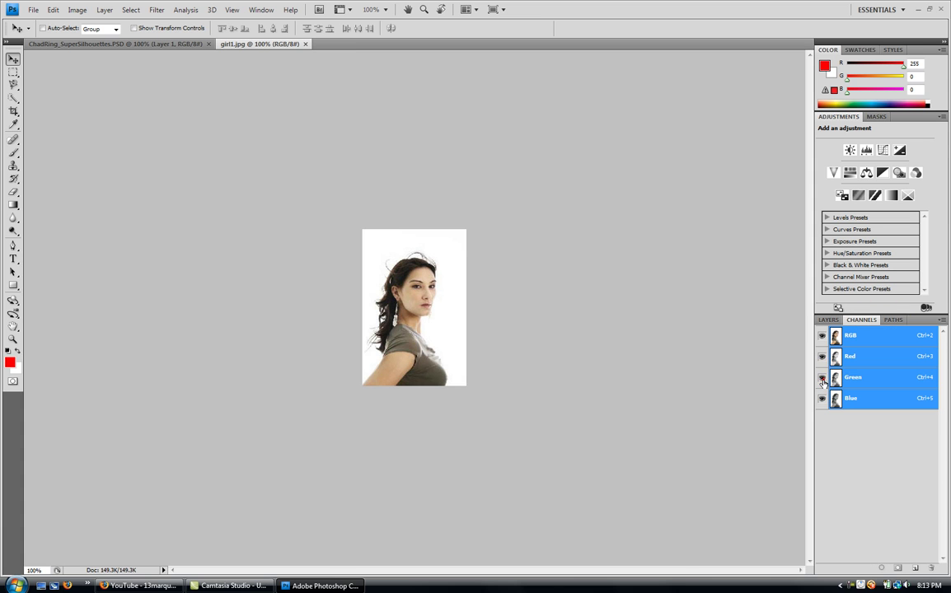
pyautogui.click(822, 377)
pyautogui.click(821, 356)
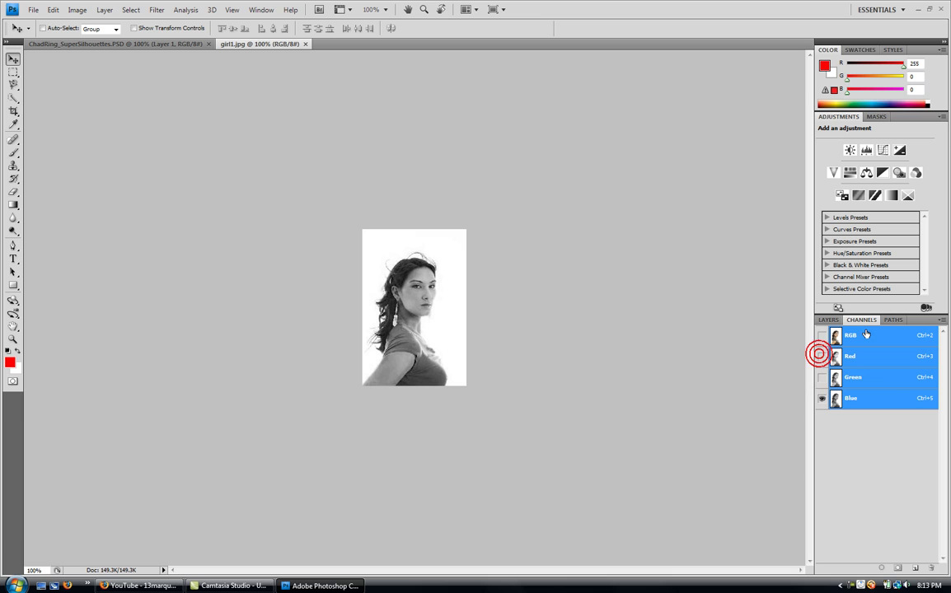
# Duplicate the Blue channel as a new Blue copy channel.
pyautogui.click(852, 404)
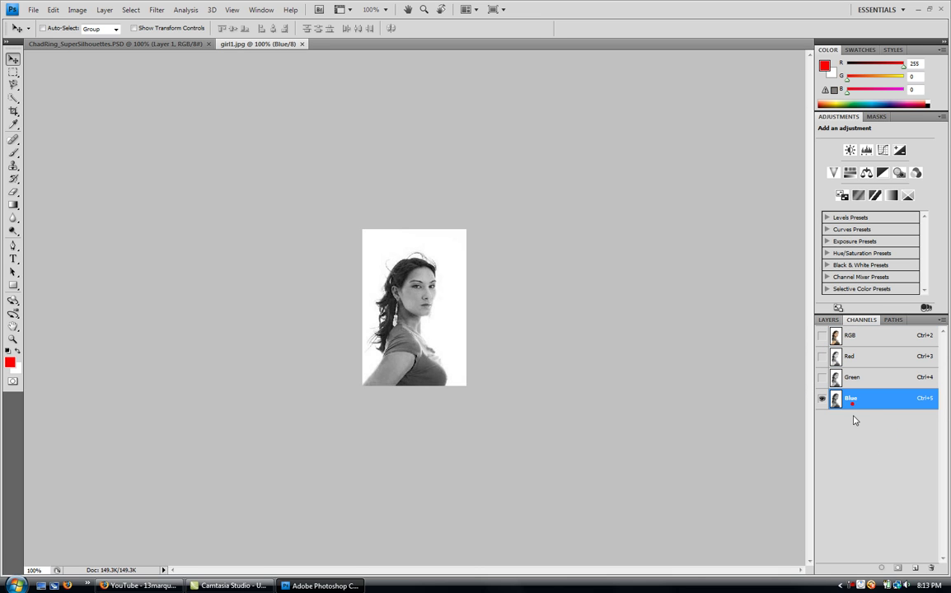
pyautogui.moveTo(854, 400); pyautogui.dragTo(914, 568)
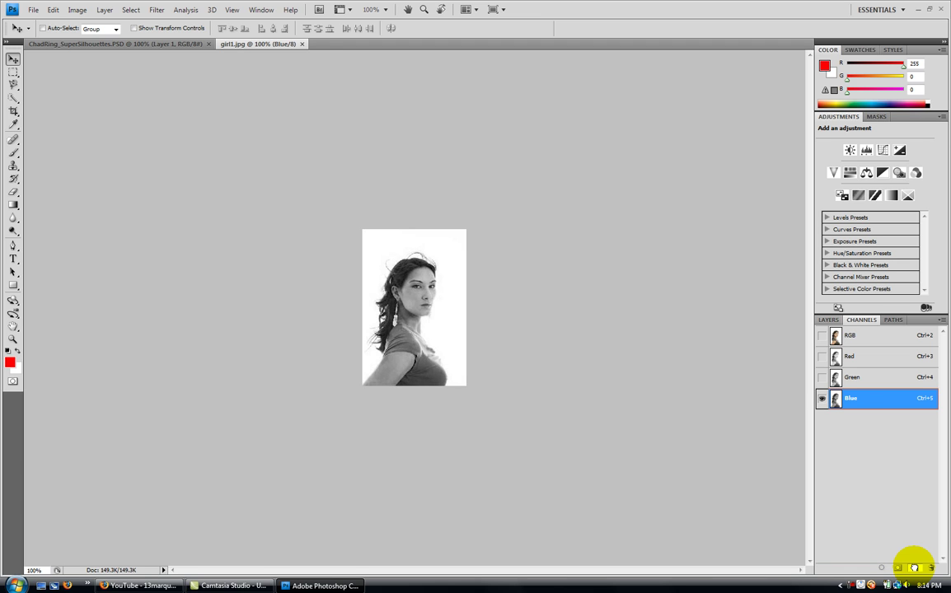
pyautogui.moveTo(914, 570); pyautogui.dragTo(914, 570)
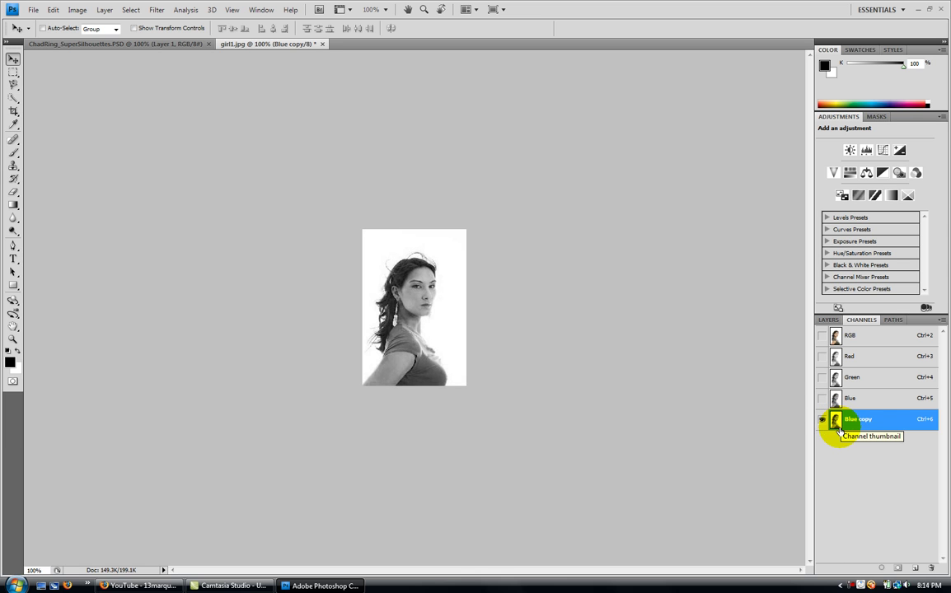
# Apply Levels to Blue copy with the black input level set to 220.
pyautogui.hotkey('ctrl', 'l')
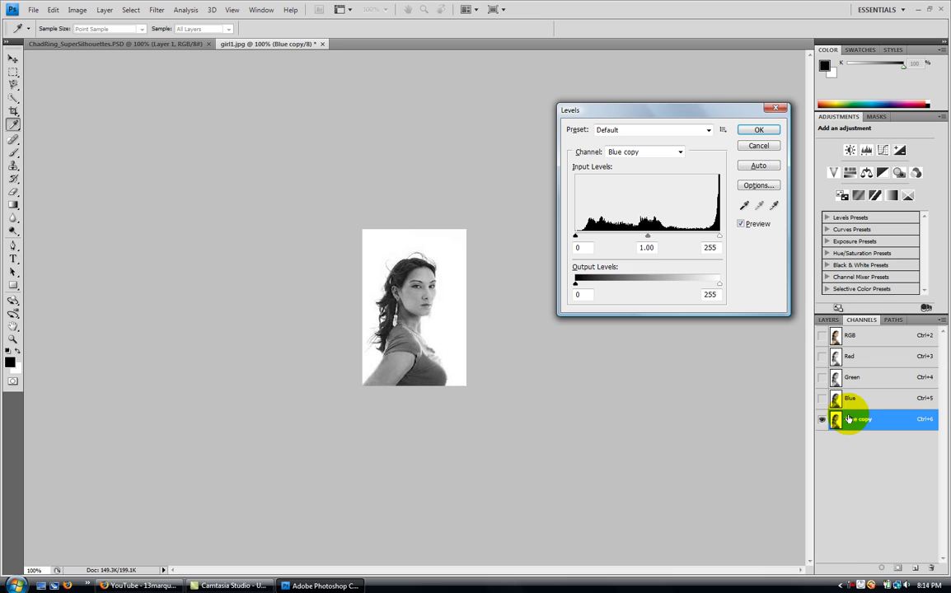
pyautogui.click(578, 247)
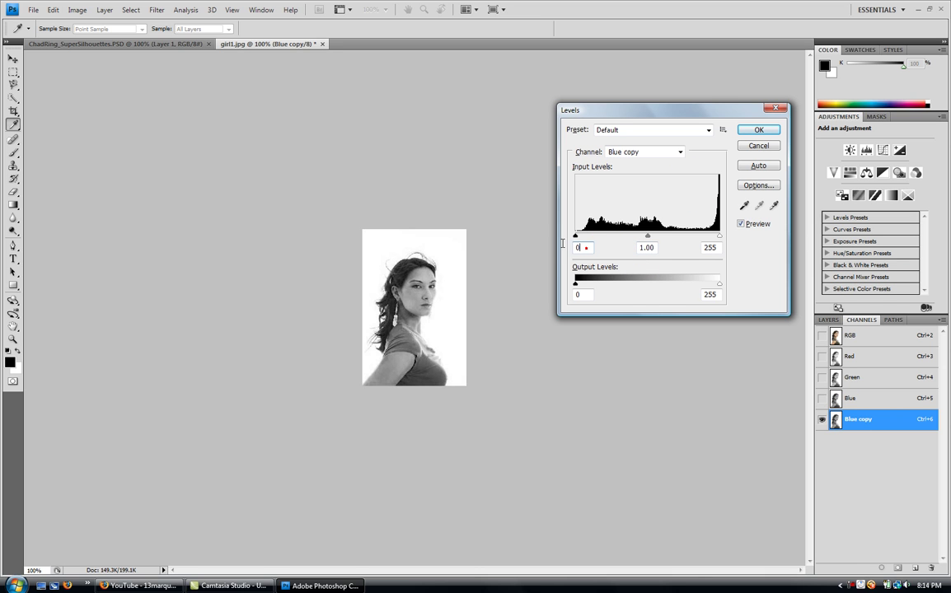
pyautogui.click(565, 247)
pyautogui.write('220')
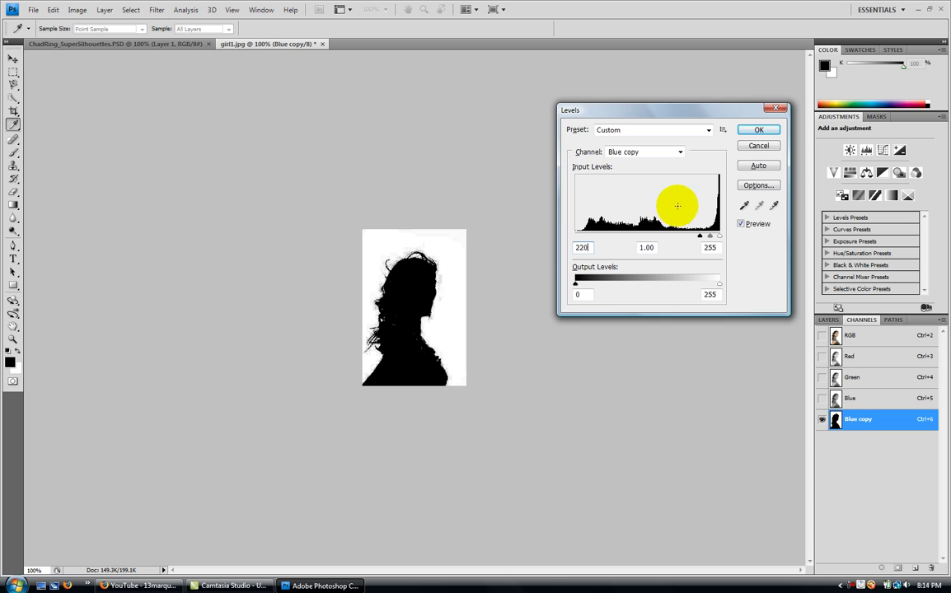
pyautogui.click(744, 132)
pyautogui.press('v')
# Zoom the view to 200% and select the Brush tool.
pyautogui.click(38, 571)
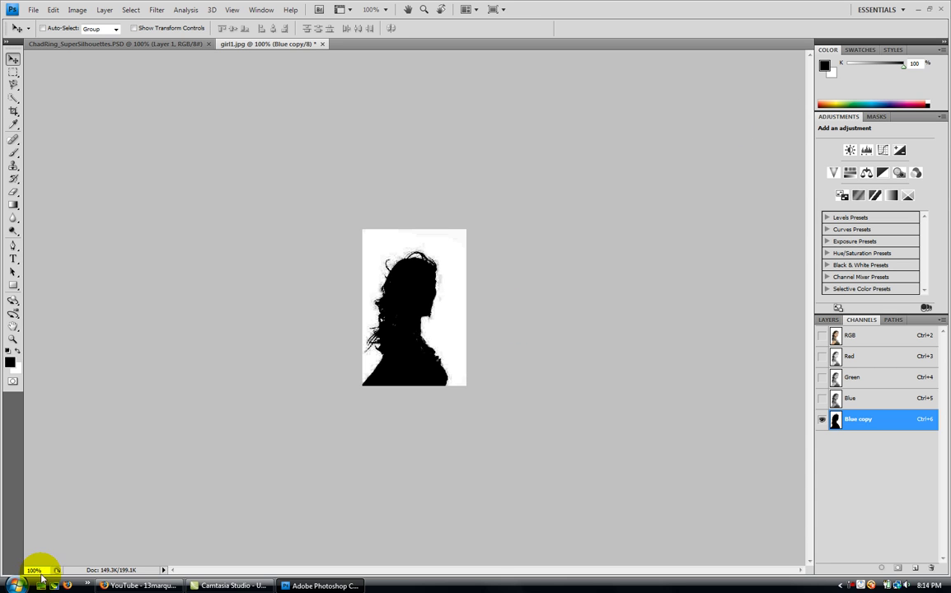
pyautogui.moveTo(41, 568); pyautogui.dragTo(2, 567)
pyautogui.write('200')
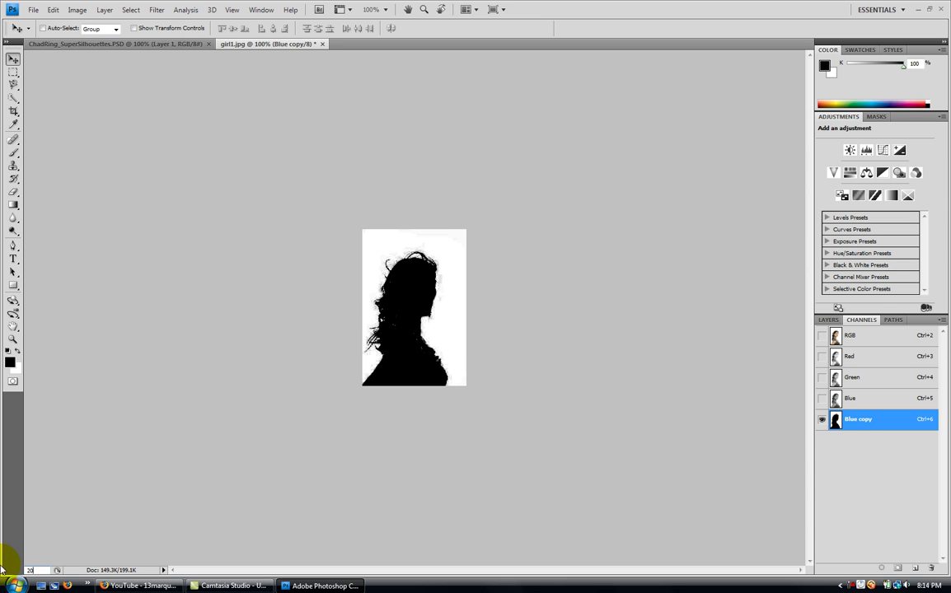
pyautogui.press('Return')
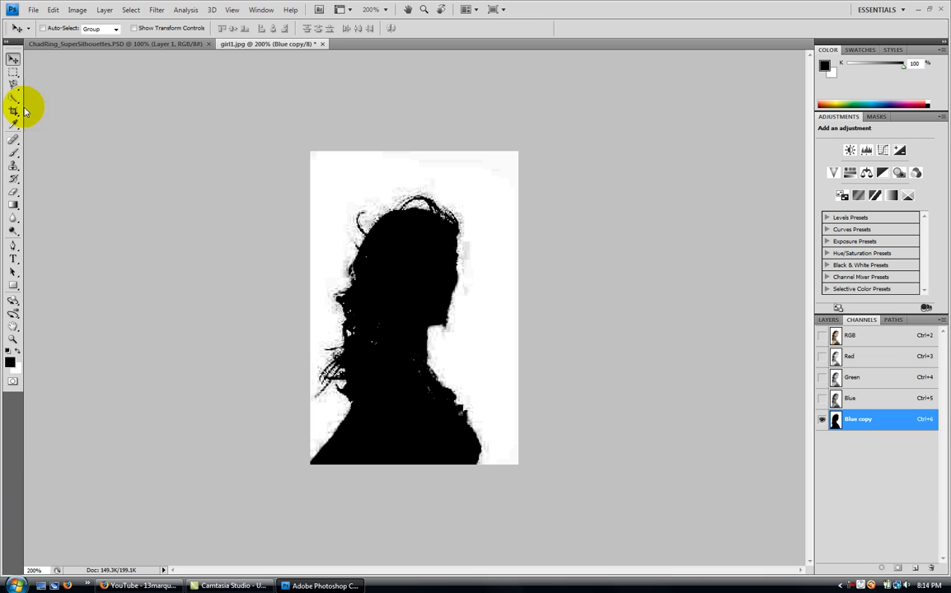
pyautogui.click(14, 153)
# Paint out grey specks around the face and hair in white, then blacken the light shoulder spot.
pyautogui.press('x')
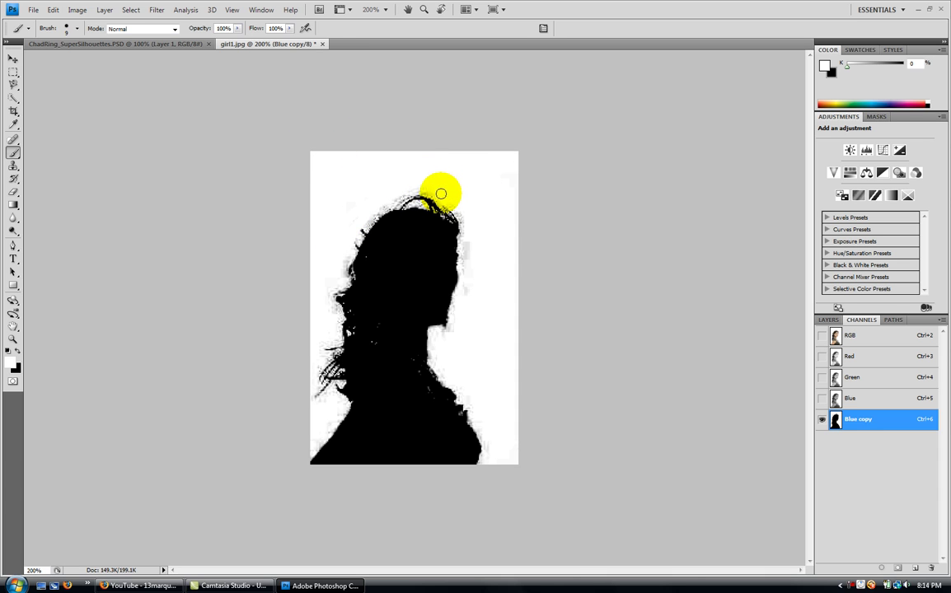
pyautogui.moveTo(404, 181)
pyautogui.mouseDown()
pyautogui.moveTo(445, 194)
pyautogui.moveTo(466, 223)
pyautogui.moveTo(463, 317)
pyautogui.moveTo(441, 341)
pyautogui.moveTo(437, 332)
pyautogui.moveTo(450, 327)
pyautogui.moveTo(437, 352)
pyautogui.moveTo(490, 465)
pyautogui.mouseUp()
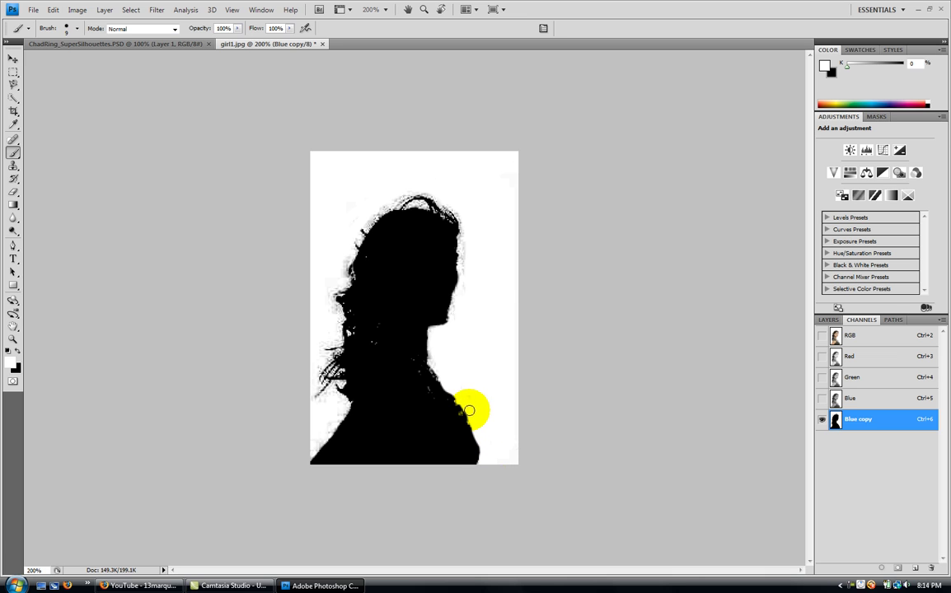
pyautogui.moveTo(295, 417)
pyautogui.mouseDown()
pyautogui.moveTo(303, 439)
pyautogui.moveTo(320, 437)
pyautogui.mouseUp()
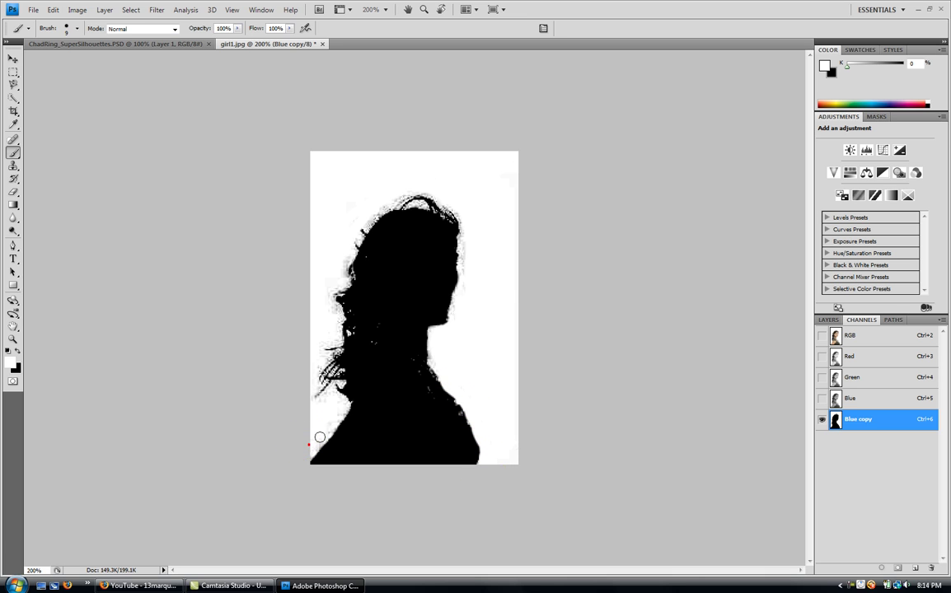
pyautogui.moveTo(324, 399)
pyautogui.mouseDown()
pyautogui.moveTo(332, 340)
pyautogui.moveTo(328, 304)
pyautogui.moveTo(343, 250)
pyautogui.moveTo(348, 264)
pyautogui.moveTo(364, 217)
pyautogui.moveTo(402, 192)
pyautogui.moveTo(366, 228)
pyautogui.mouseUp()
pyautogui.click(472, 276)
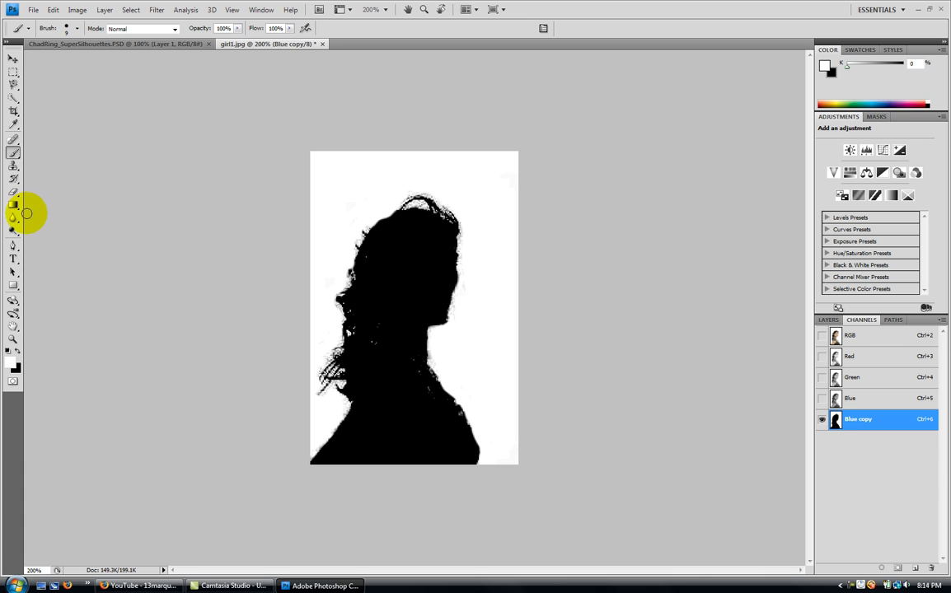
pyautogui.press('x')
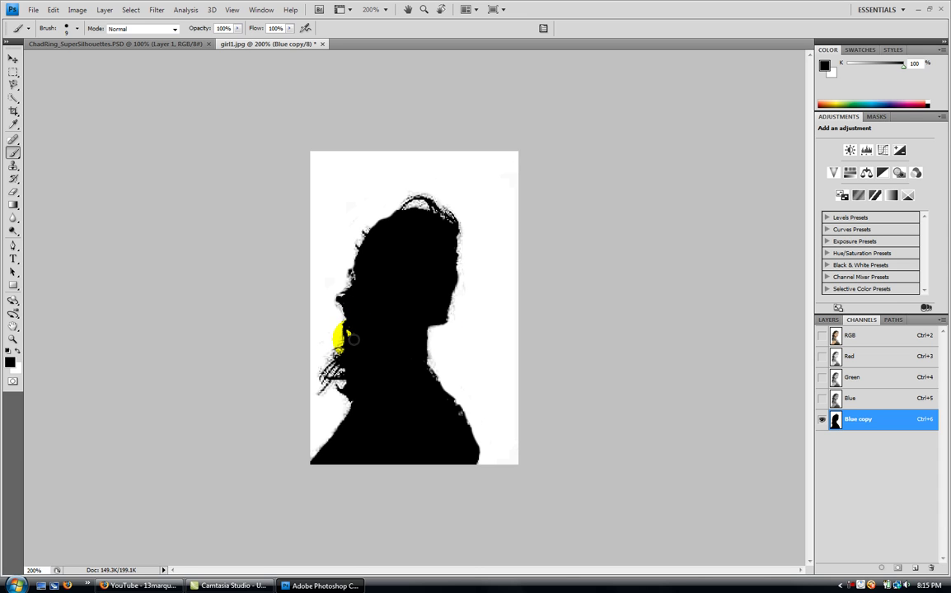
pyautogui.click(458, 415)
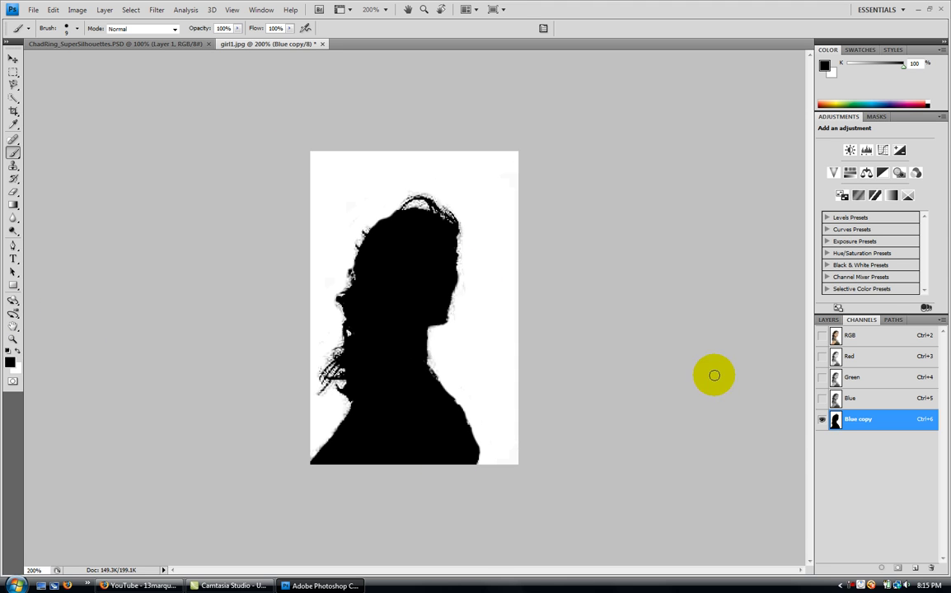
# Load the Blue copy channel as a selection, then delete the channel.
pyautogui.click(883, 570)
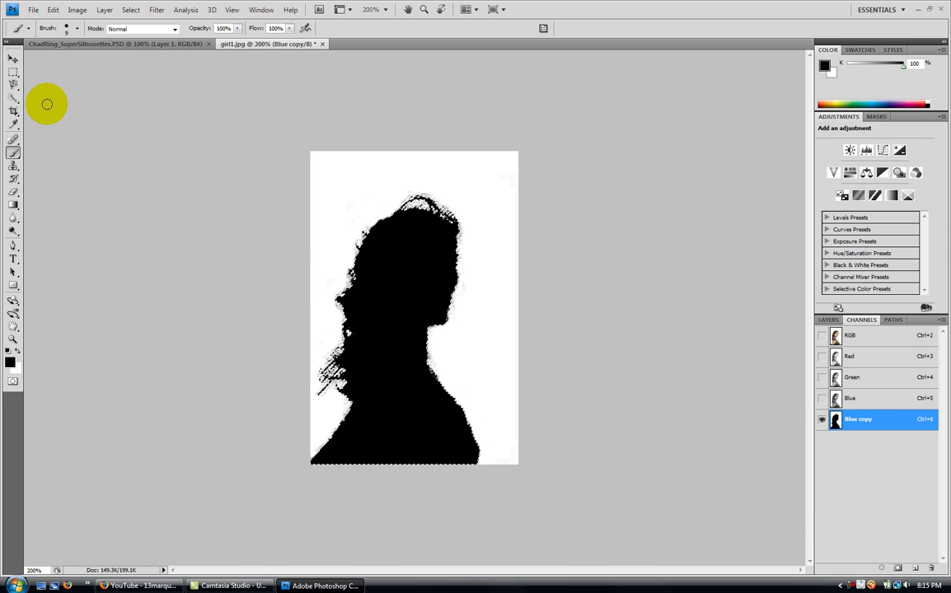
pyautogui.moveTo(865, 421); pyautogui.dragTo(932, 568)
pyautogui.click(932, 568)
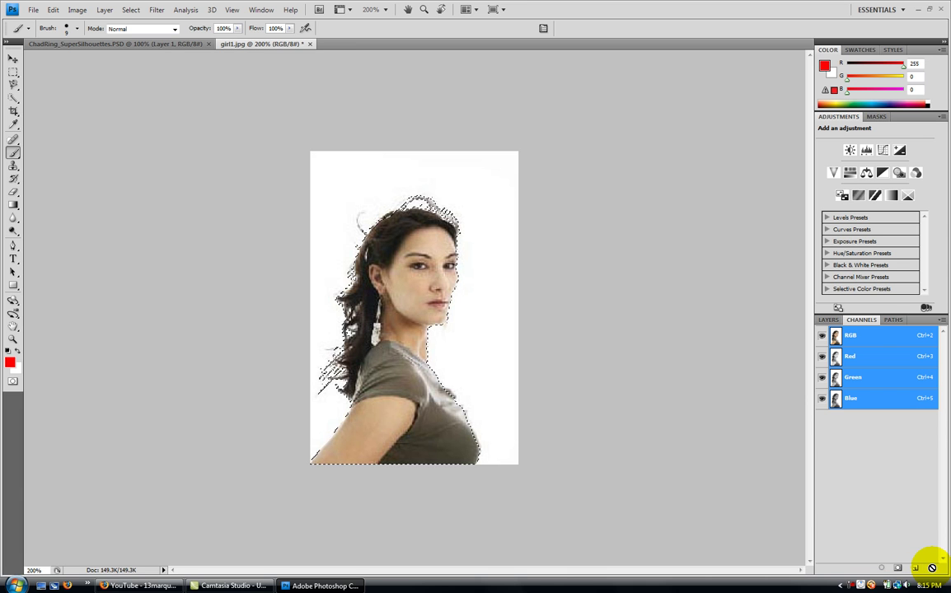
# Fill the selection with black on new Layer 1 and add an empty Layer 2 below it.
pyautogui.click(827, 320)
pyautogui.click(916, 568)
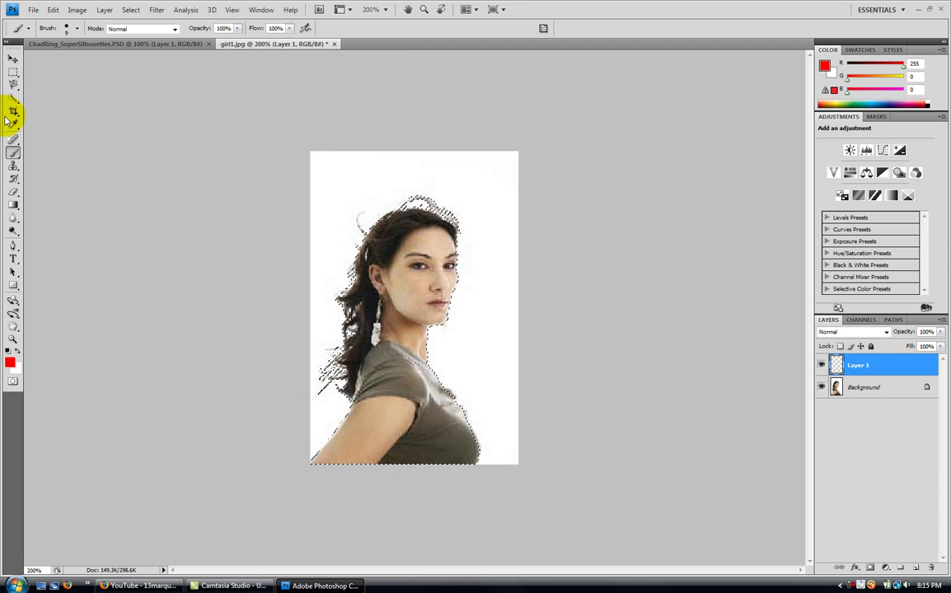
pyautogui.press('d')
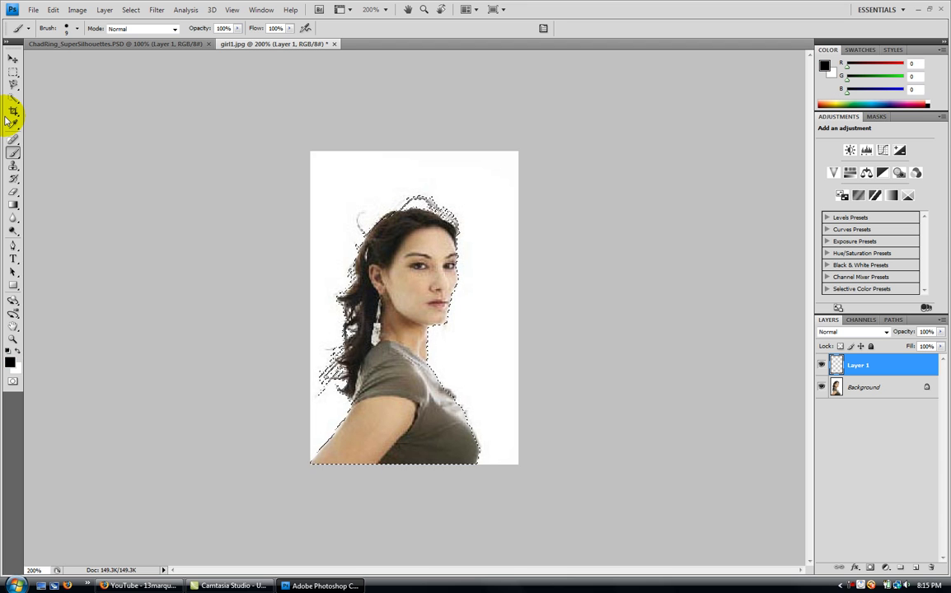
pyautogui.hotkey('alt', 'BackSpace')
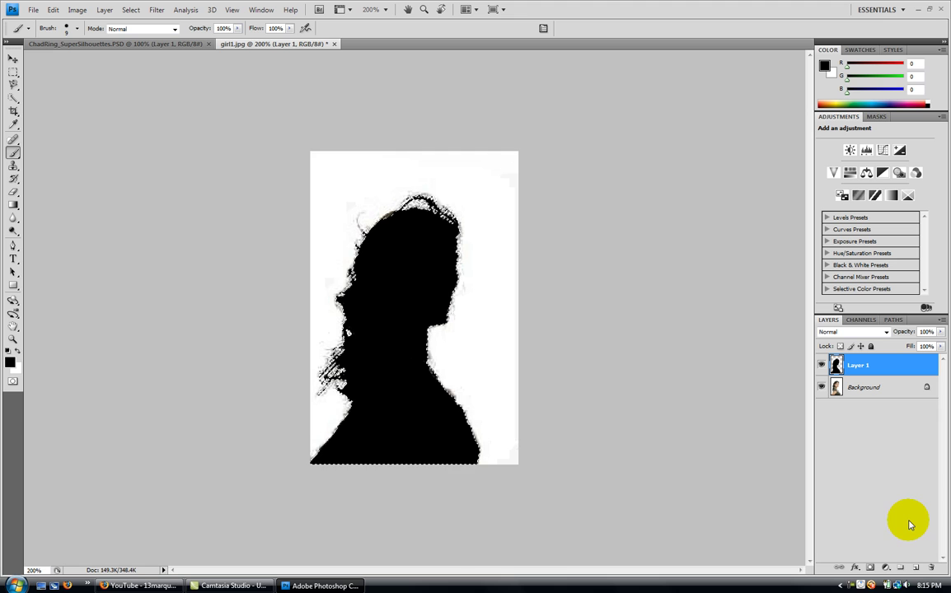
pyautogui.keyDown('ctrl'); pyautogui.click(916, 570); pyautogui.keyUp('ctrl')
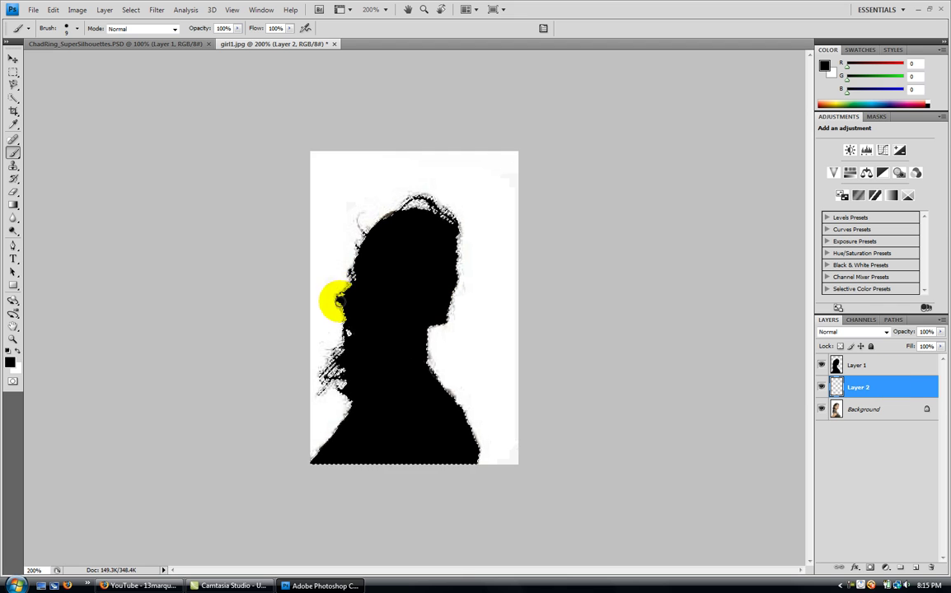
# Set the foreground colour to bright blue-purple 4200ff.
pyautogui.click(10, 362)
pyautogui.click(484, 201)
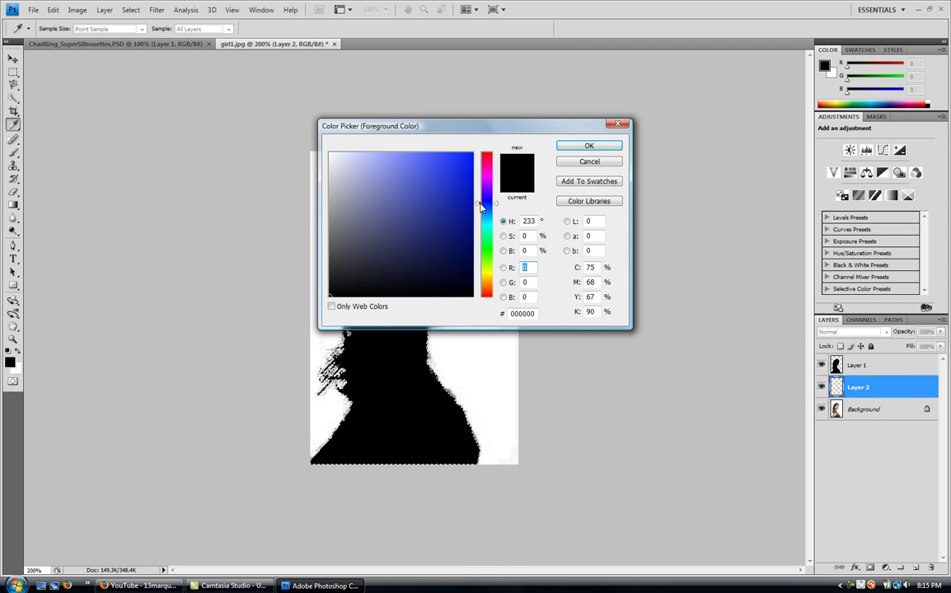
pyautogui.moveTo(466, 180); pyautogui.dragTo(475, 129)
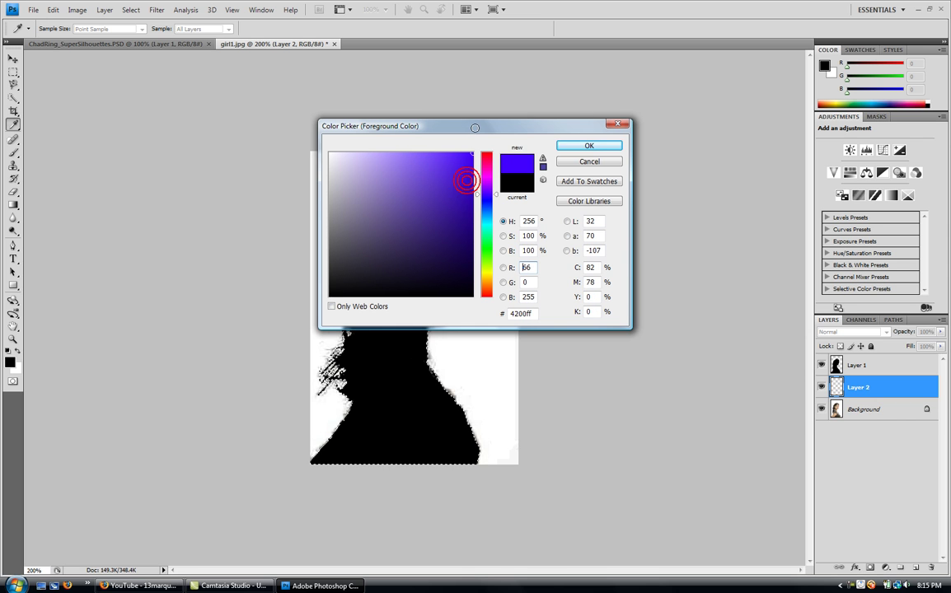
pyautogui.click(609, 145)
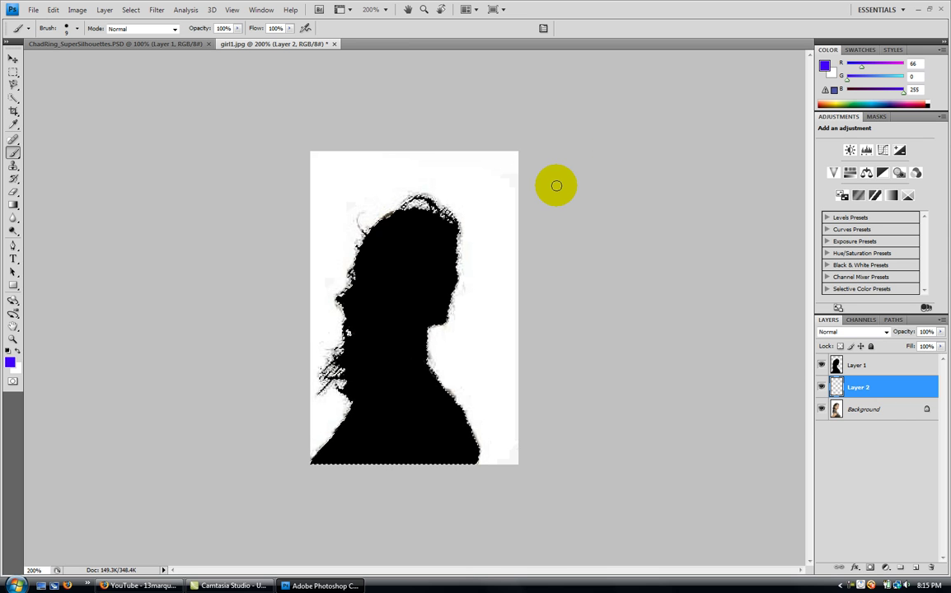
# Deselect and fill the whole of Layer 2 with the blue colour.
pyautogui.hotkey('alt', 'BackSpace')
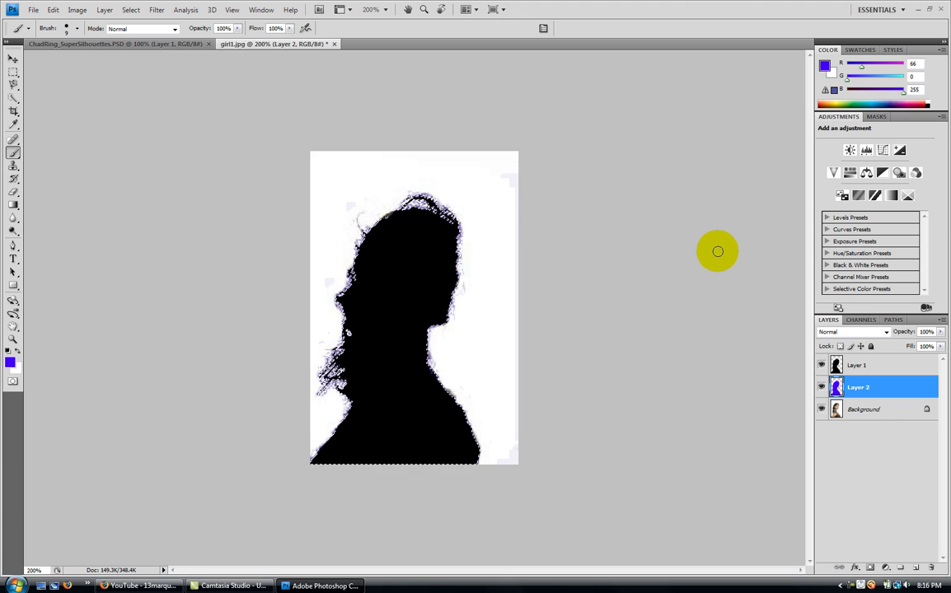
pyautogui.hotkey('ctrl', 'z')
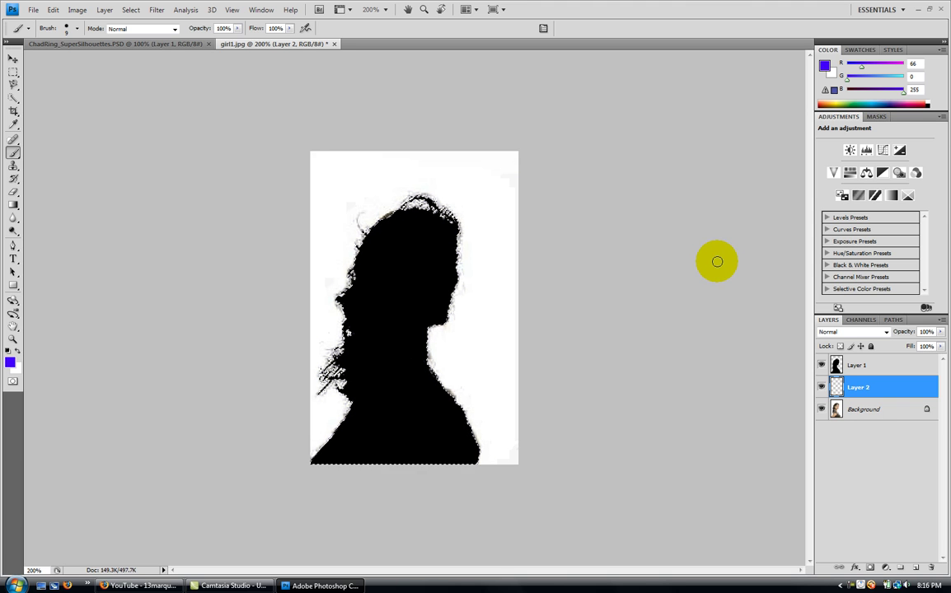
pyautogui.hotkey('ctrl', 'd')
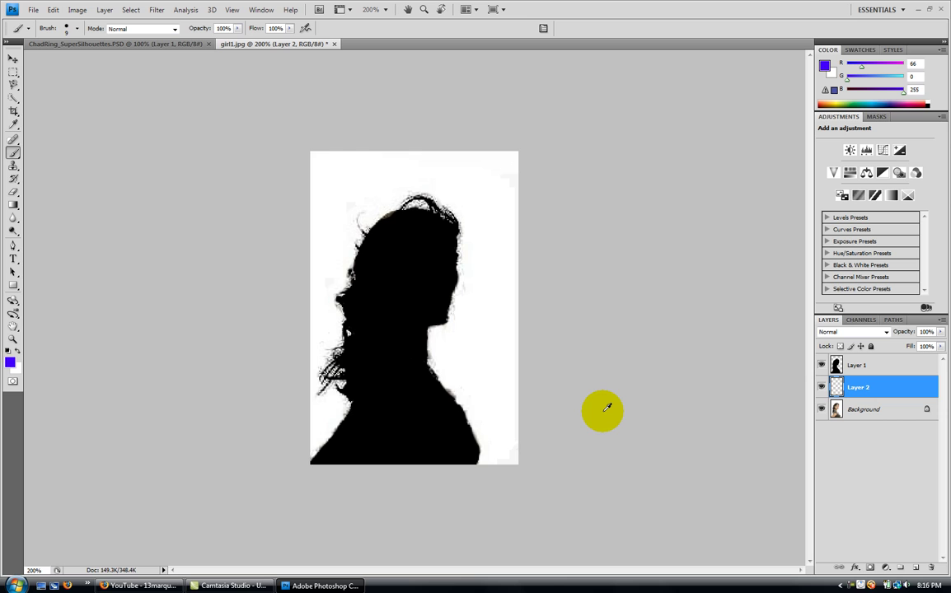
pyautogui.hotkey('alt', 'BackSpace')
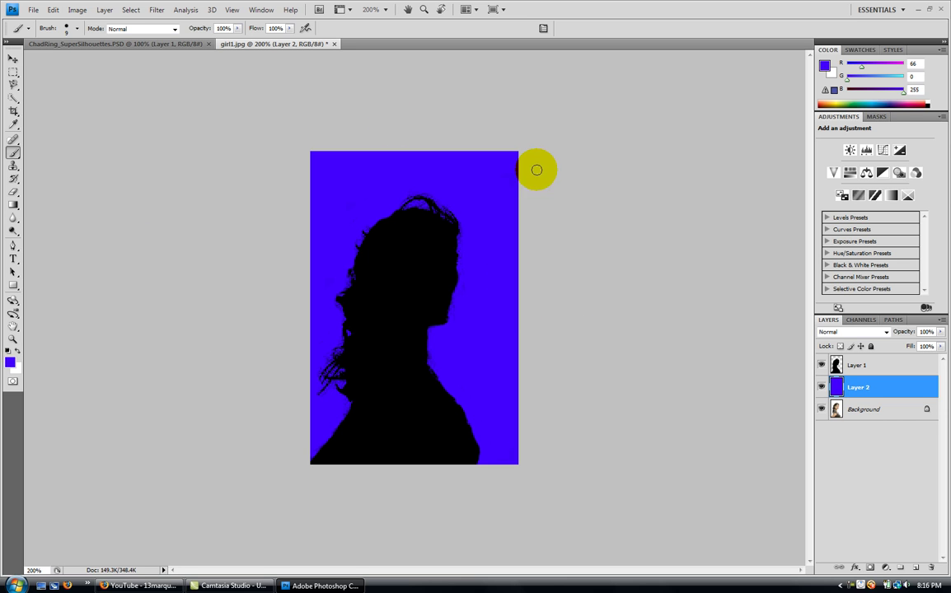
pyautogui.moveTo(485, 344)
pyautogui.mouseDown()
pyautogui.moveTo(487, 360)
pyautogui.moveTo(443, 356)
pyautogui.mouseUp()
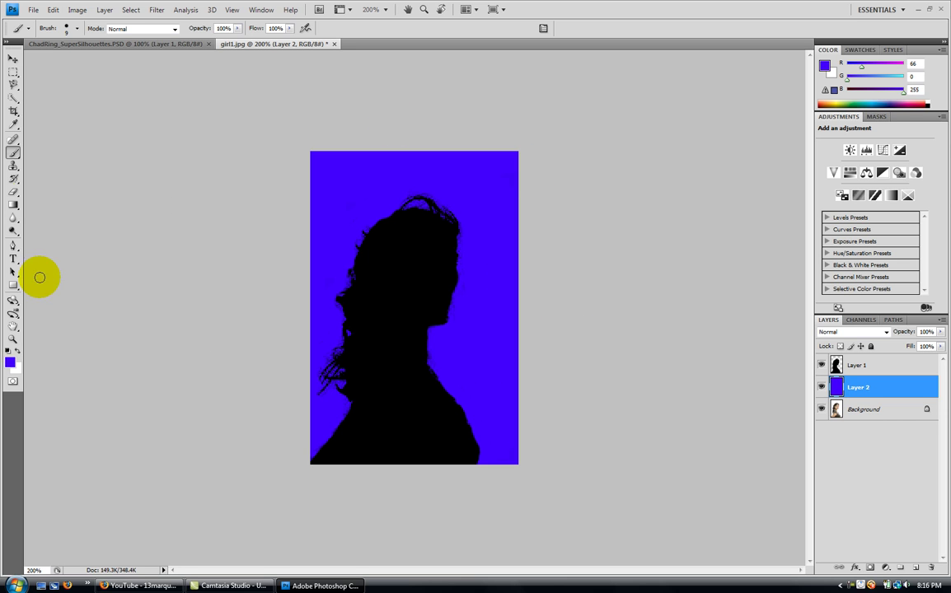
# Erase stray black on Layer 1 around the neck, chin, lower-left edge and right shoulder.
pyautogui.click(13, 191)
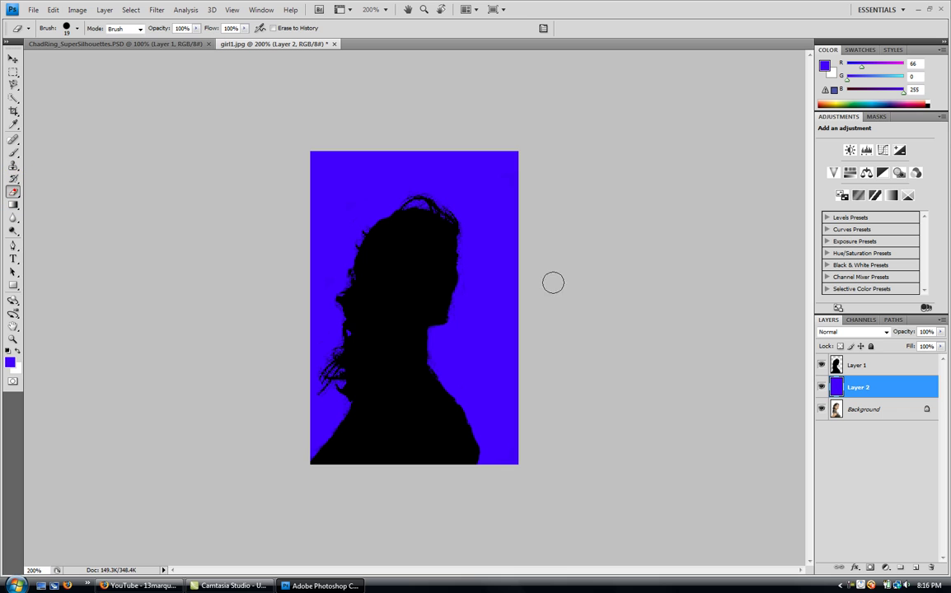
pyautogui.click(853, 362)
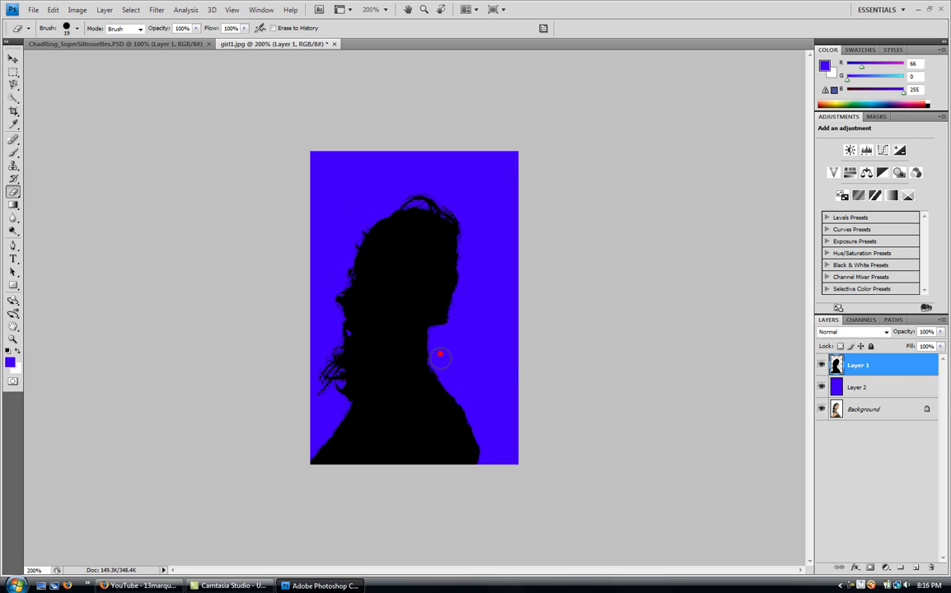
pyautogui.moveTo(439, 354)
pyautogui.mouseDown()
pyautogui.moveTo(475, 327)
pyautogui.moveTo(463, 323)
pyautogui.moveTo(471, 222)
pyautogui.moveTo(467, 201)
pyautogui.moveTo(429, 176)
pyautogui.mouseUp()
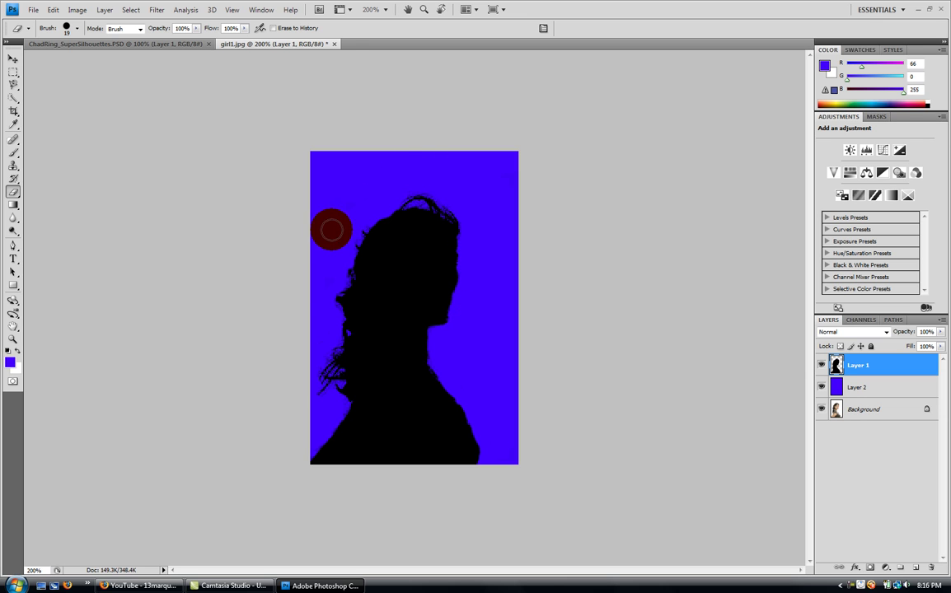
pyautogui.moveTo(322, 406); pyautogui.dragTo(323, 416)
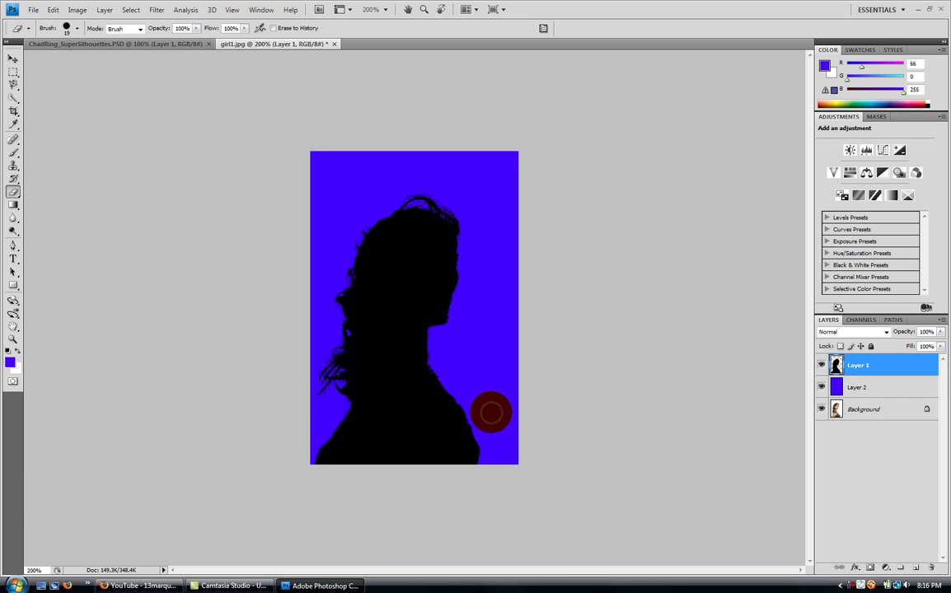
pyautogui.moveTo(494, 417); pyautogui.dragTo(477, 395)
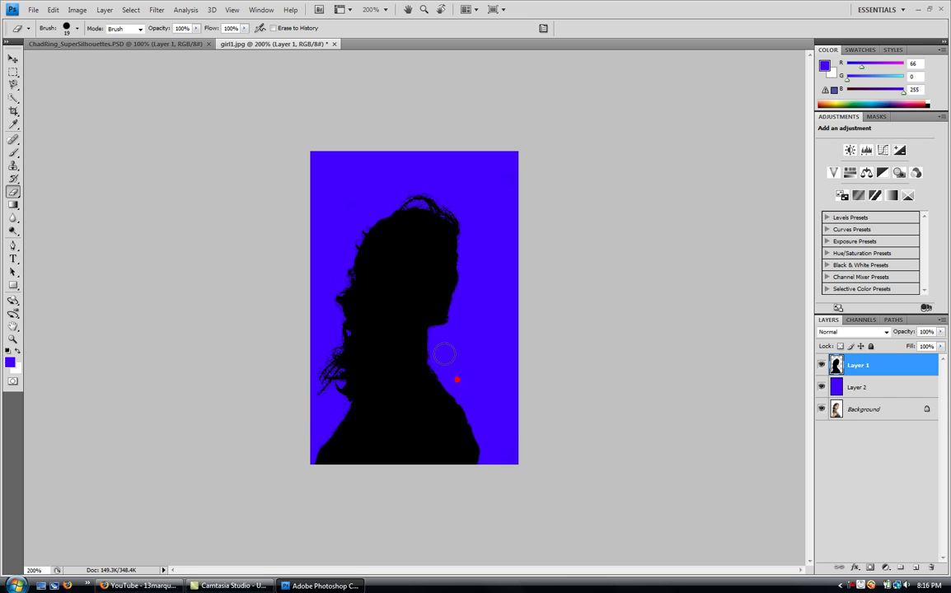
pyautogui.moveTo(440, 356); pyautogui.dragTo(486, 356)
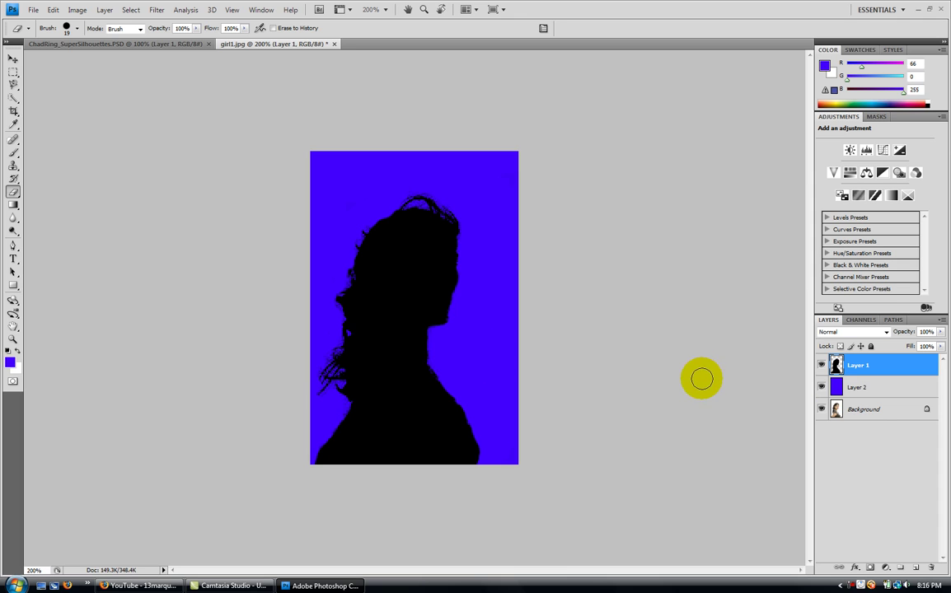